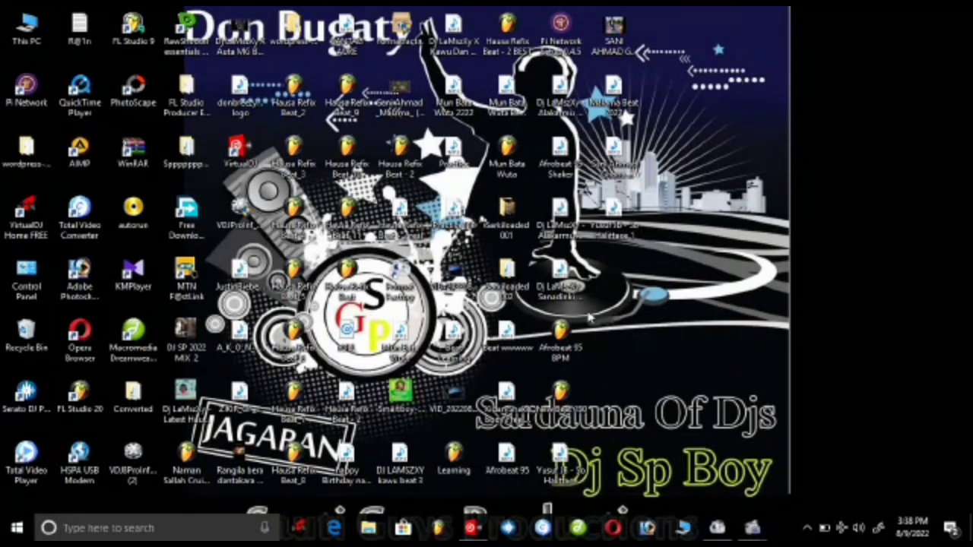
Switch to VirtualDJ, look at the Automix list and return to the Sampler pads
{"action": "left_click", "coordinate": [472, 527]}
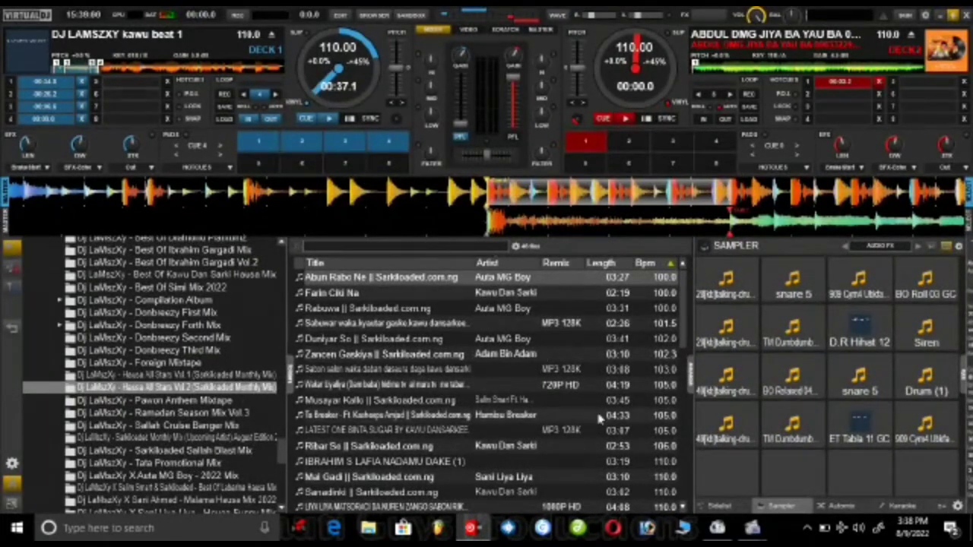
{"action": "left_click", "coordinate": [724, 507]}
{"action": "left_click", "coordinate": [840, 507]}
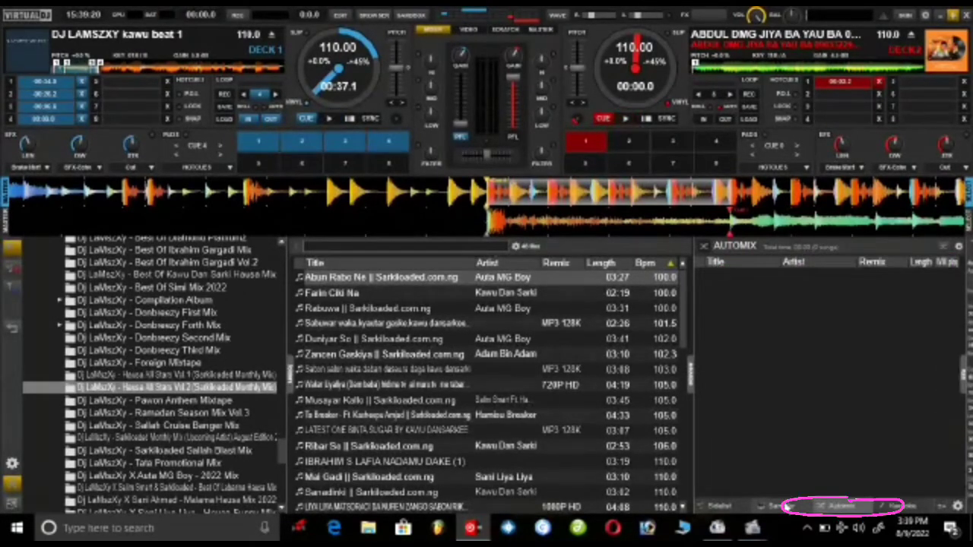
{"action": "left_click", "coordinate": [781, 507]}
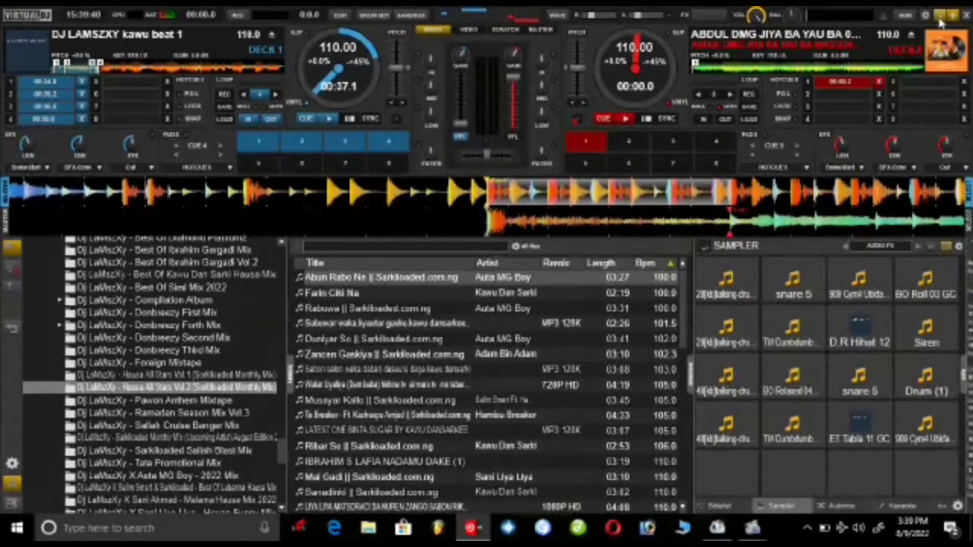
Show the Windows desktop and hide all of its icons
{"action": "key", "text": "super+d"}
{"action": "right_click", "coordinate": [684, 128]}
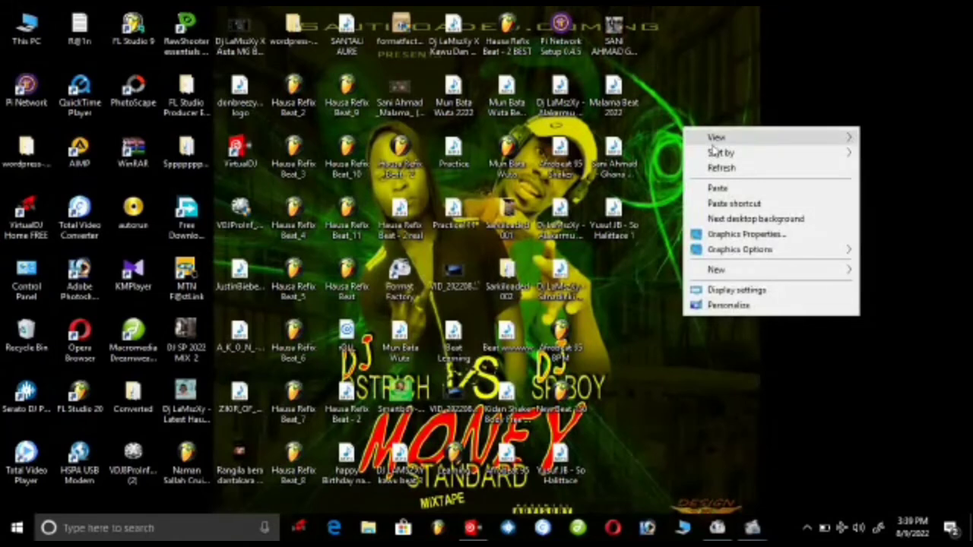
{"action": "mouse_move", "coordinate": [713, 140]}
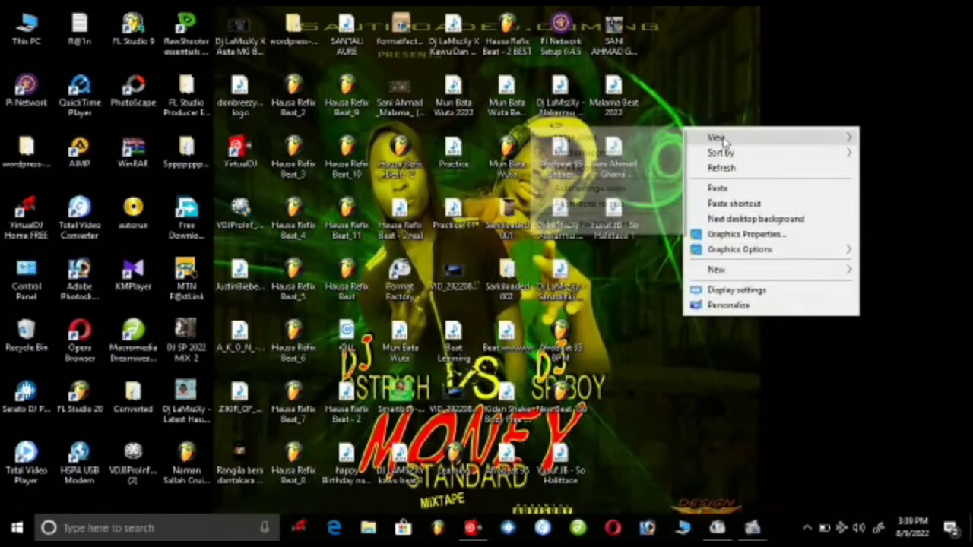
{"action": "left_click", "coordinate": [558, 226]}
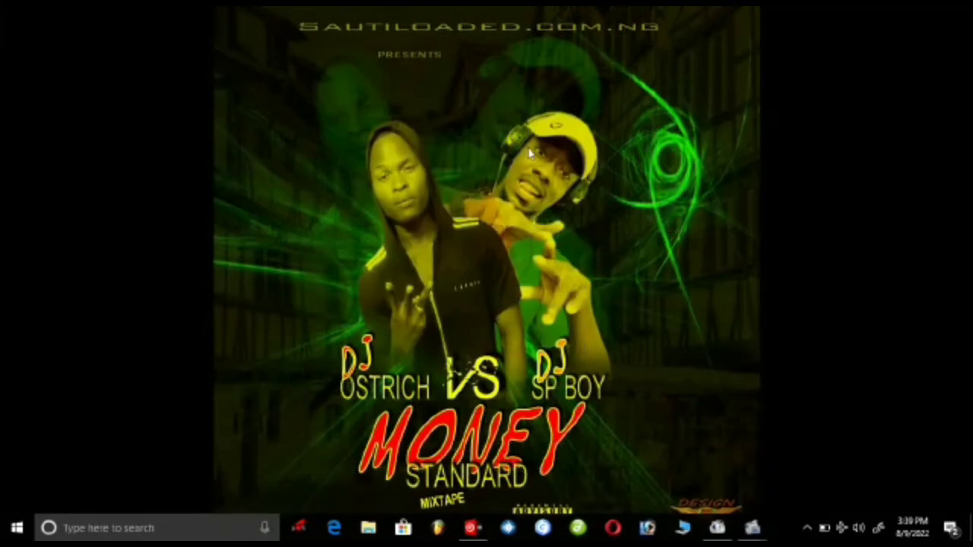
Open File Explorer at the Ungiven Drums folder inside My Pads, under Dj-LaMszXy_S.S Mix on Local Disk (D:)
{"action": "key", "text": "super+e"}
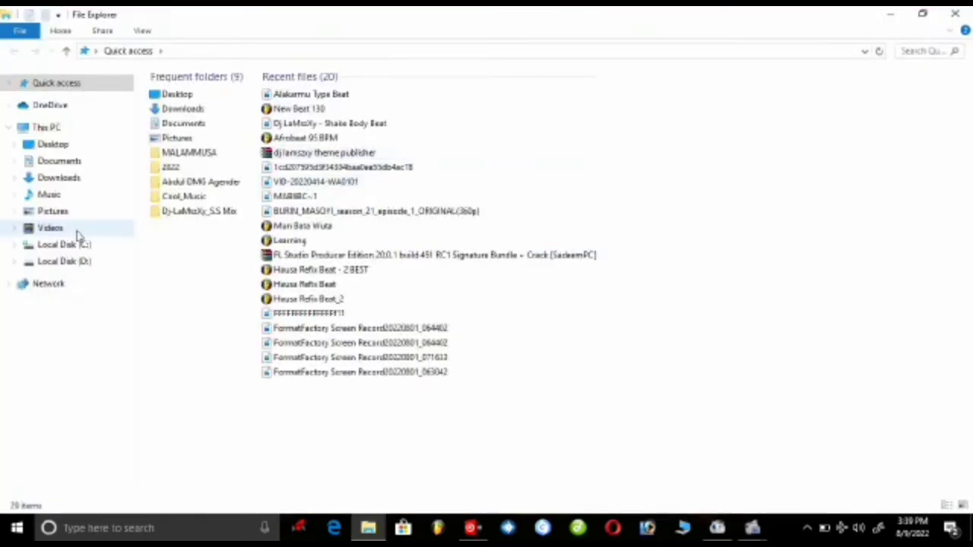
{"action": "left_click", "coordinate": [56, 266]}
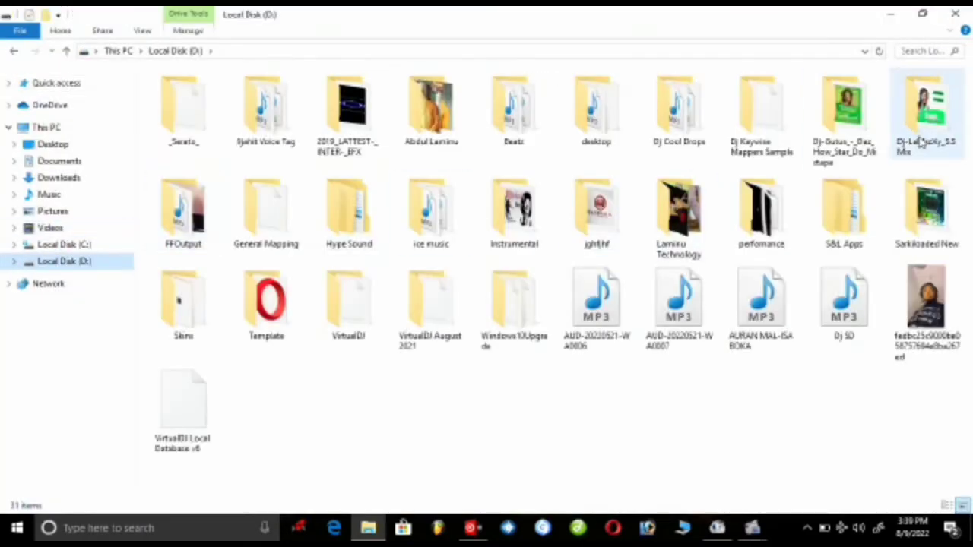
{"action": "double_click", "coordinate": [922, 140]}
{"action": "key", "text": "m"}
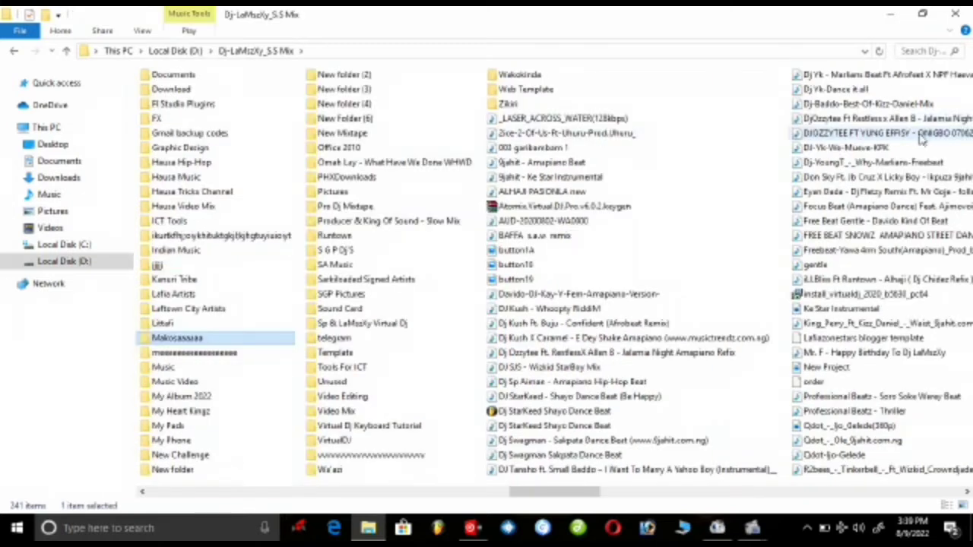
{"action": "double_click", "coordinate": [188, 428]}
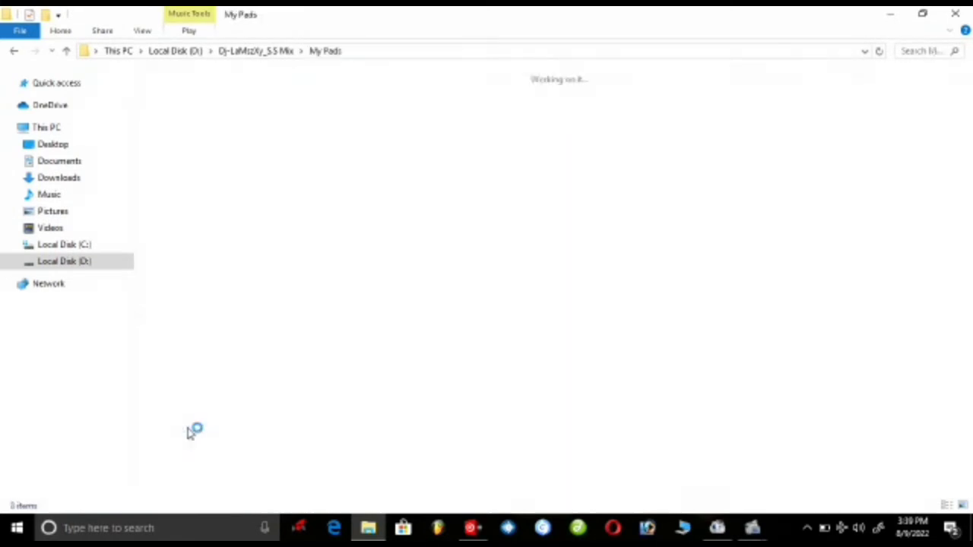
{"action": "double_click", "coordinate": [222, 384]}
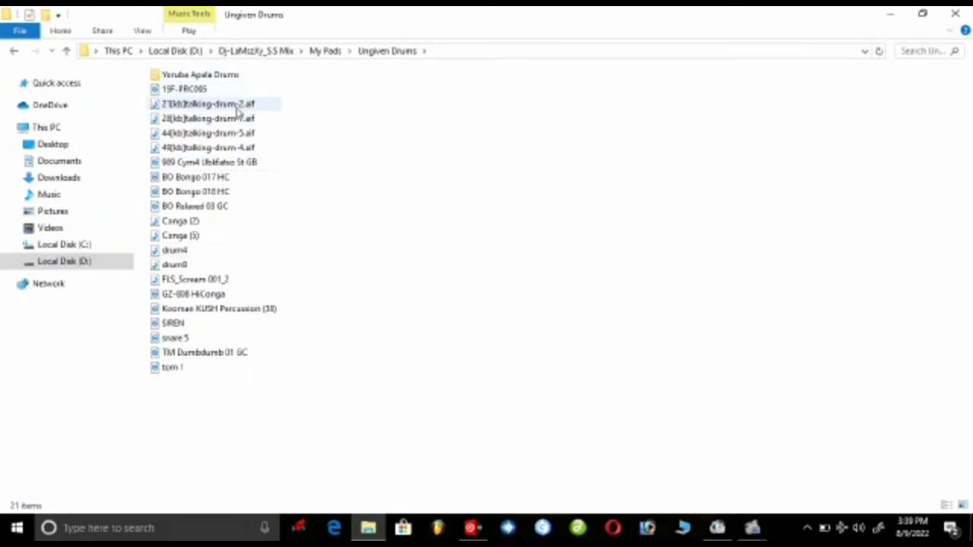
Load talking-drum-2, talking-drum-7, BO Bongo 017 HC and Conga (2) from Ungiven Drums onto the first row of VirtualDJ sampler pads, in that order
{"action": "left_click_drag", "start_coordinate": [232, 107], "coordinate": [727, 278]}
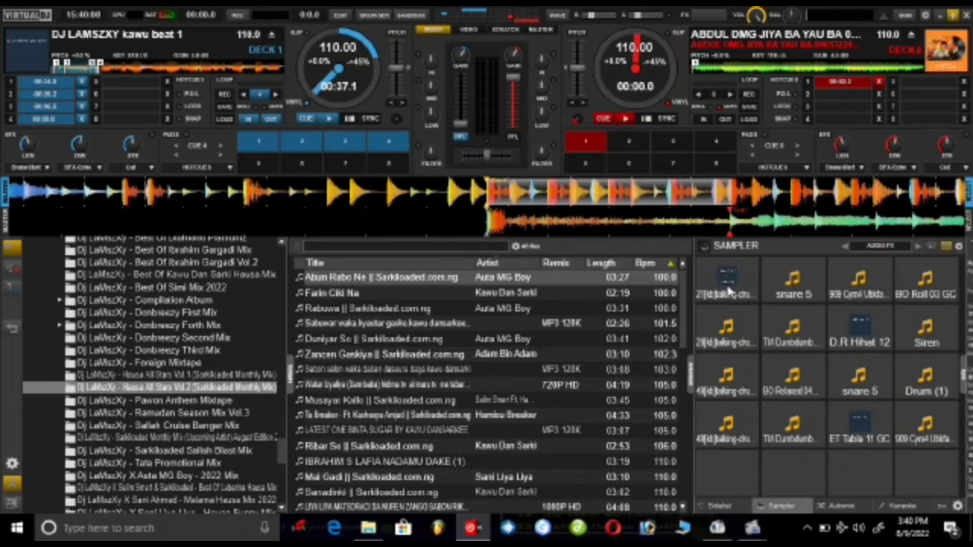
{"action": "left_click", "coordinate": [940, 15]}
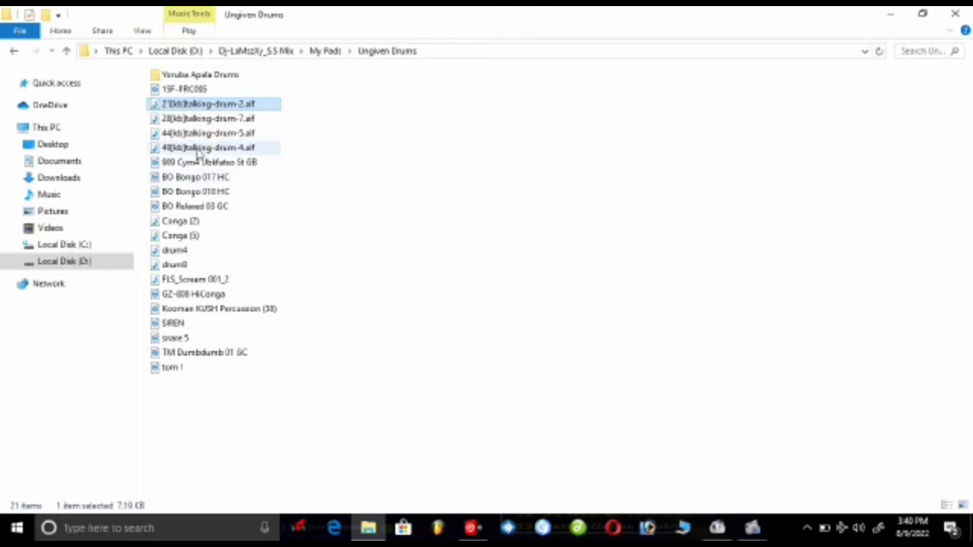
{"action": "left_click_drag", "start_coordinate": [195, 120], "coordinate": [807, 296]}
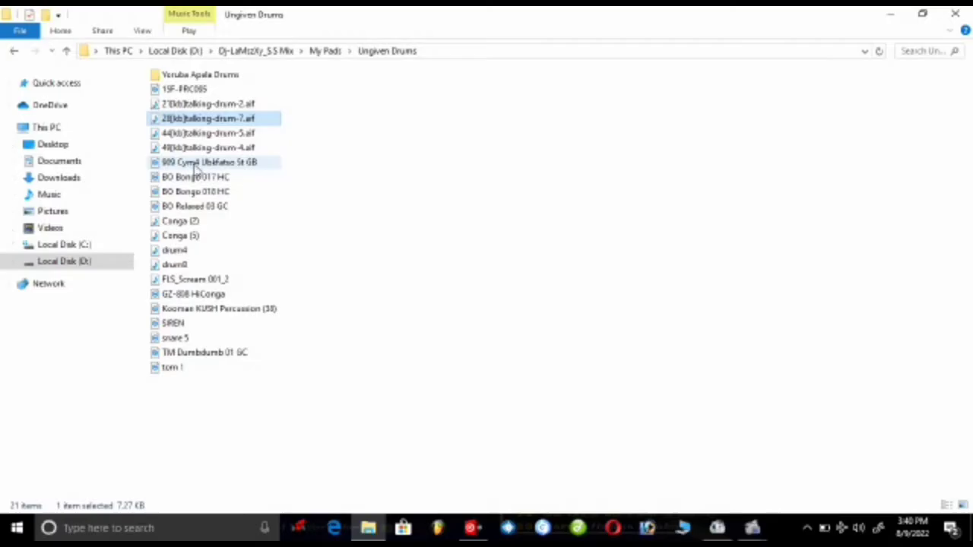
{"action": "left_click_drag", "start_coordinate": [200, 177], "coordinate": [853, 289]}
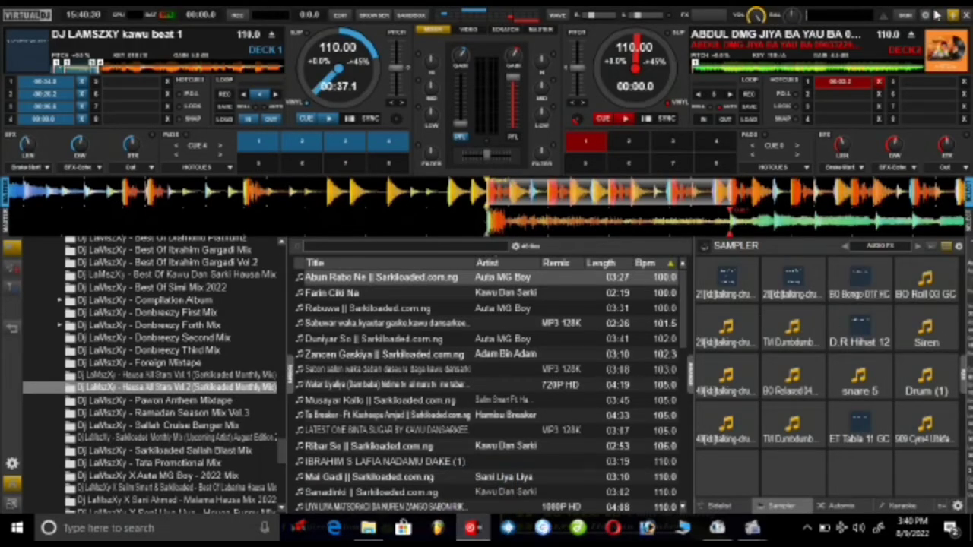
{"action": "left_click", "coordinate": [938, 15]}
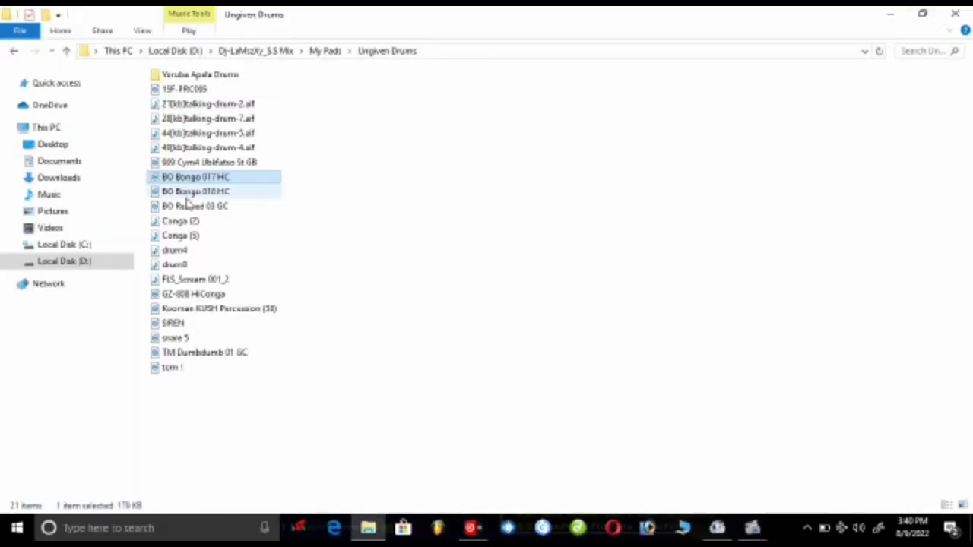
{"action": "left_click_drag", "start_coordinate": [189, 221], "coordinate": [925, 292]}
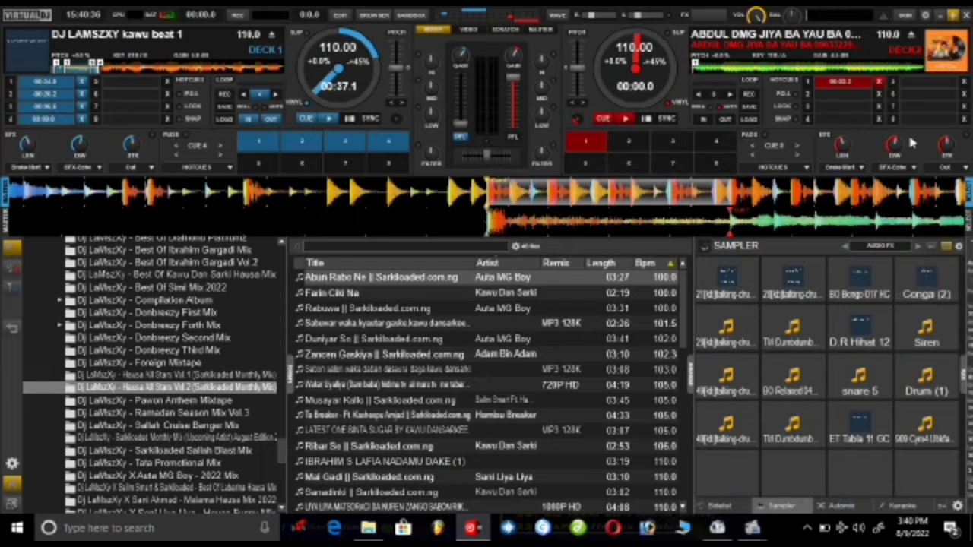
Load talking-drum-5, talking-drum-4, BO Bongo 018 HC and Kooman KUSH Percussion (38) onto the second row of sampler pads, in that order
{"action": "left_click", "coordinate": [938, 15]}
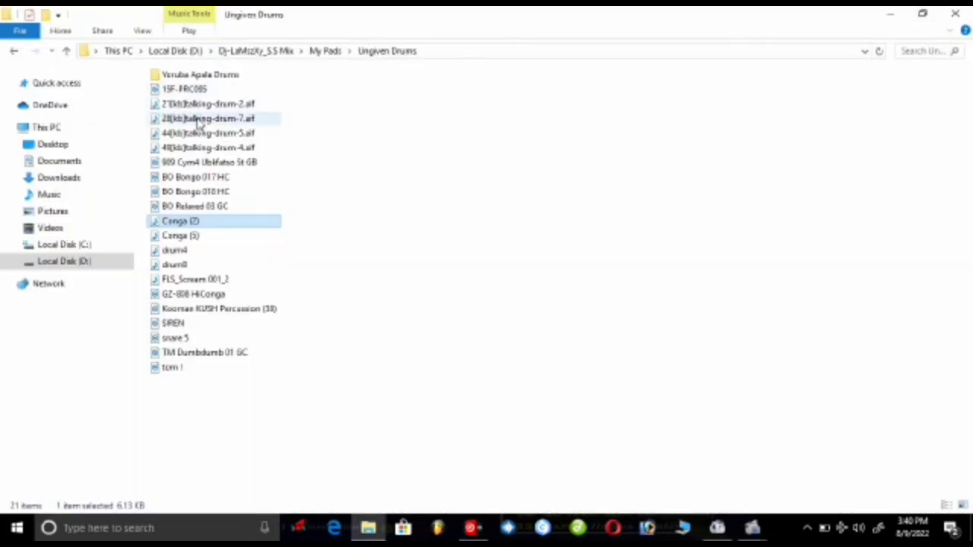
{"action": "left_click_drag", "start_coordinate": [204, 133], "coordinate": [722, 342]}
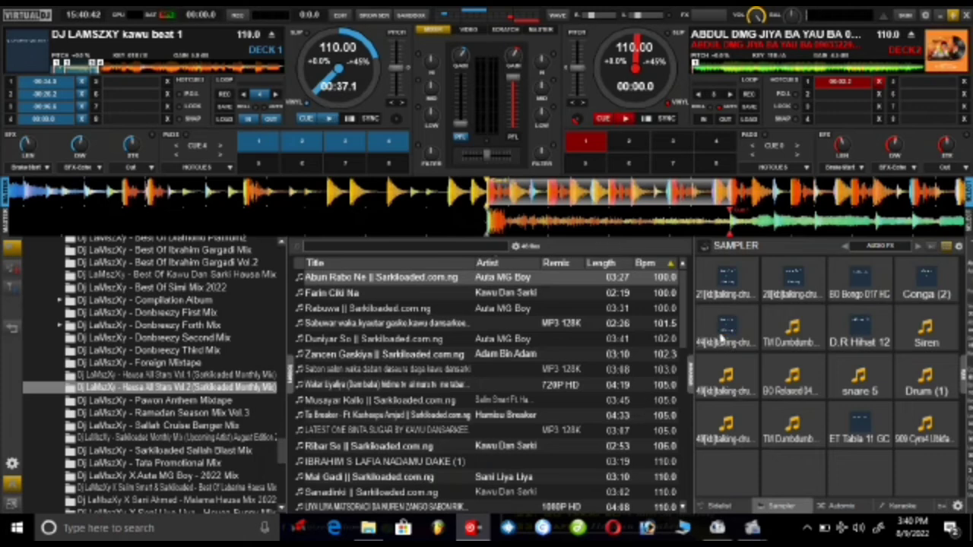
{"action": "left_click", "coordinate": [937, 16]}
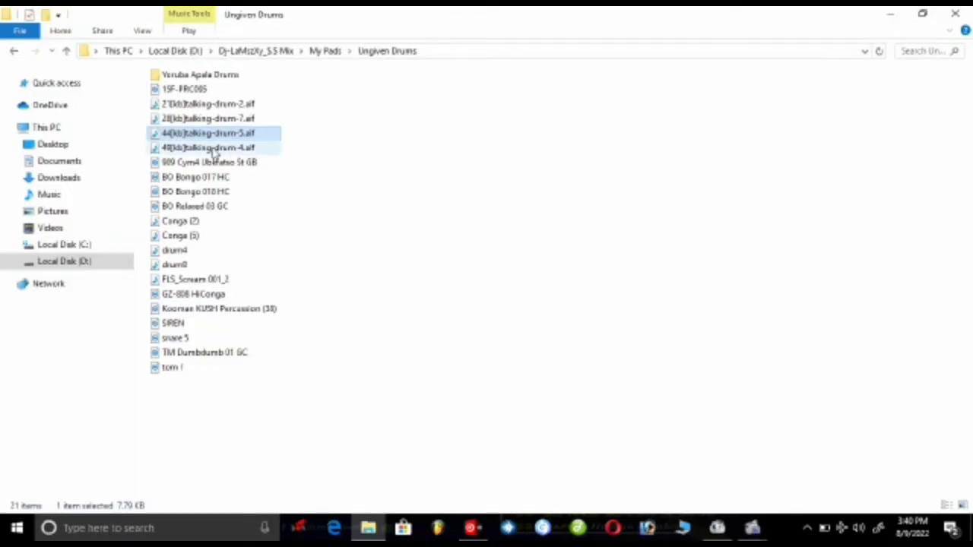
{"action": "left_click_drag", "start_coordinate": [215, 151], "coordinate": [794, 334]}
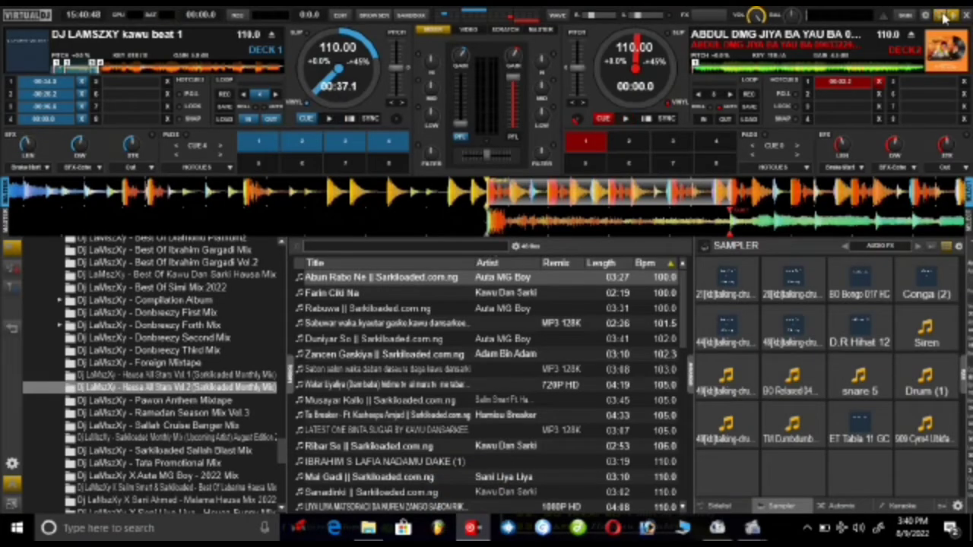
{"action": "left_click", "coordinate": [943, 16]}
{"action": "left_click_drag", "start_coordinate": [193, 198], "coordinate": [859, 342]}
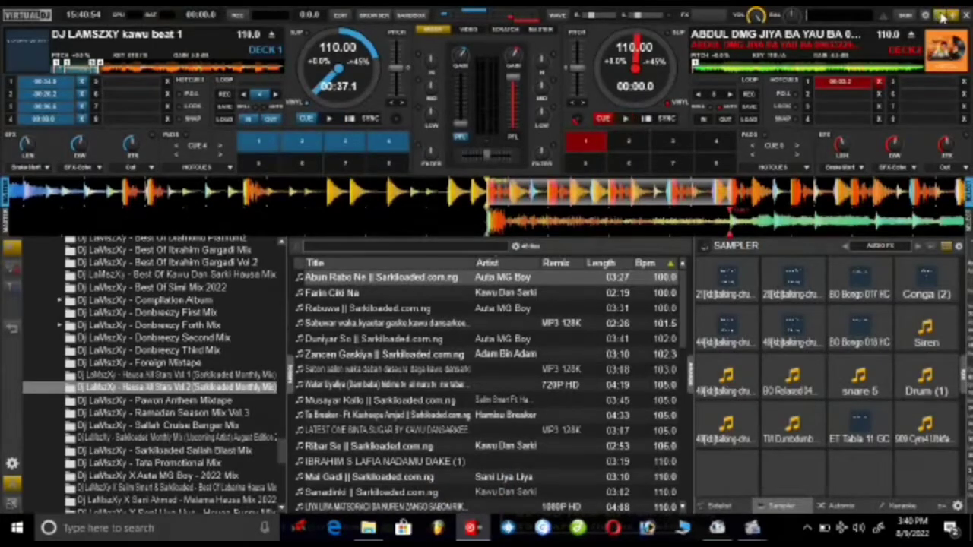
{"action": "left_click", "coordinate": [942, 16]}
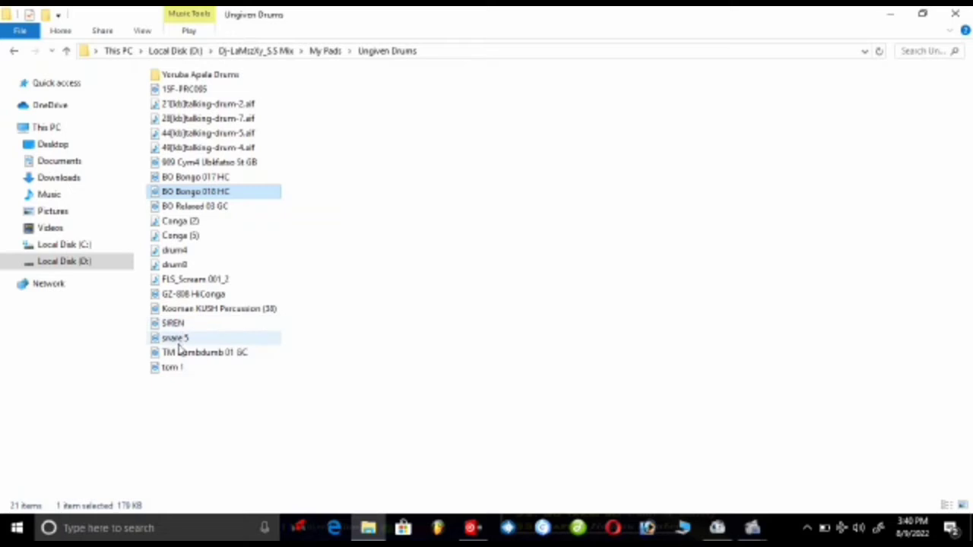
{"action": "left_click_drag", "start_coordinate": [192, 308], "coordinate": [929, 335]}
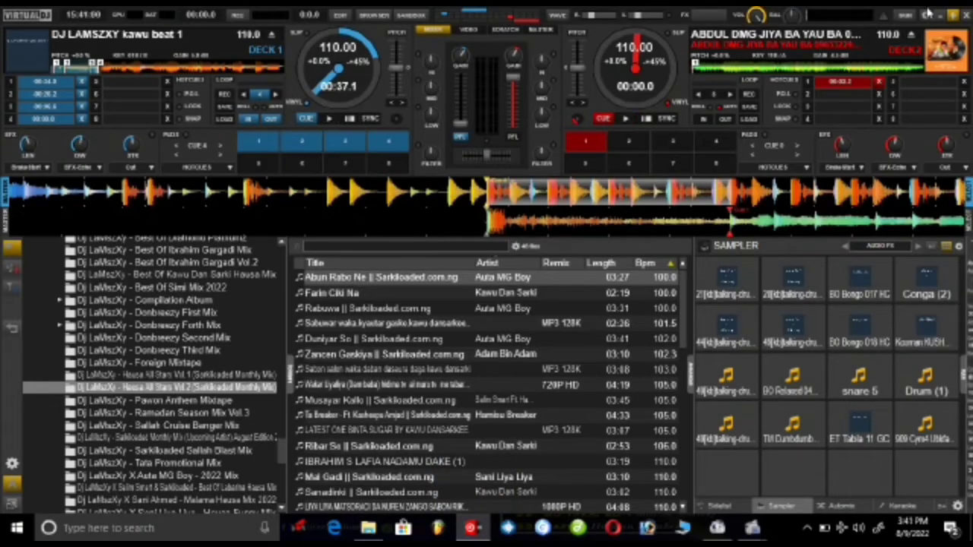
Load drum8, tom 1, the 909 Cym4 sample and GZ-808 HiConga onto the third row of sampler pads, in that order
{"action": "left_click", "coordinate": [943, 15]}
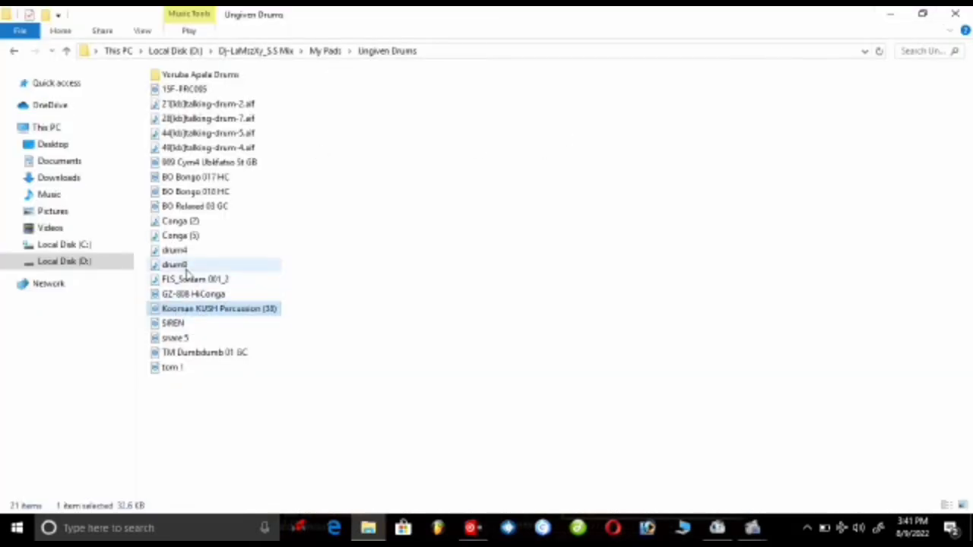
{"action": "left_click_drag", "start_coordinate": [183, 266], "coordinate": [488, 522]}
{"action": "left_click_drag", "start_coordinate": [479, 527], "coordinate": [734, 378]}
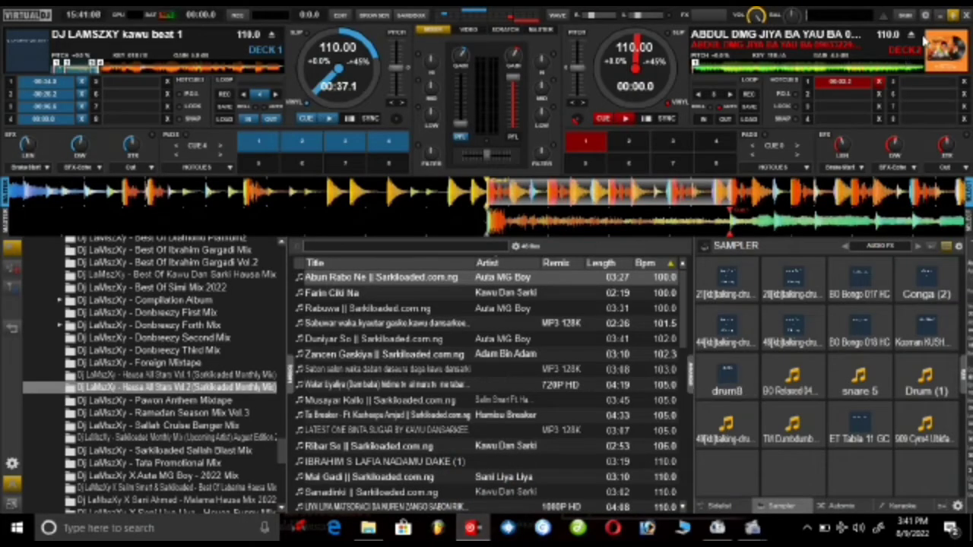
{"action": "left_click", "coordinate": [940, 14]}
{"action": "left_click", "coordinate": [181, 367]}
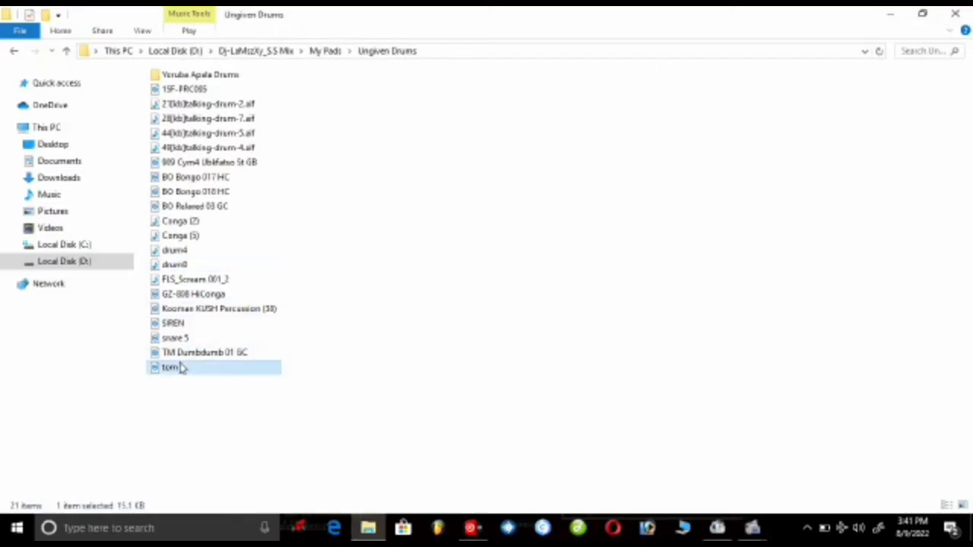
{"action": "left_click_drag", "start_coordinate": [181, 367], "coordinate": [790, 394]}
{"action": "left_click", "coordinate": [939, 15]}
{"action": "left_click_drag", "start_coordinate": [187, 166], "coordinate": [926, 430]}
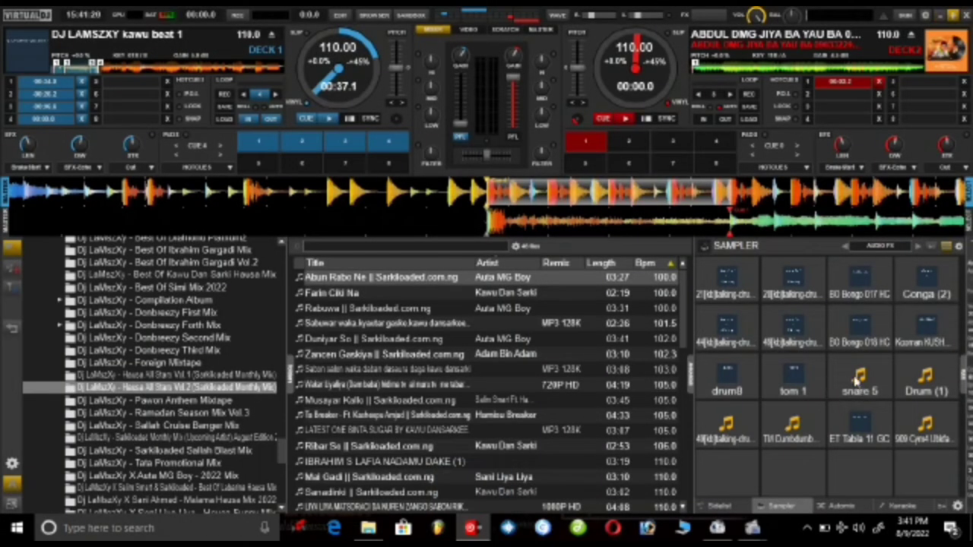
{"action": "key", "text": "alt+Tab"}
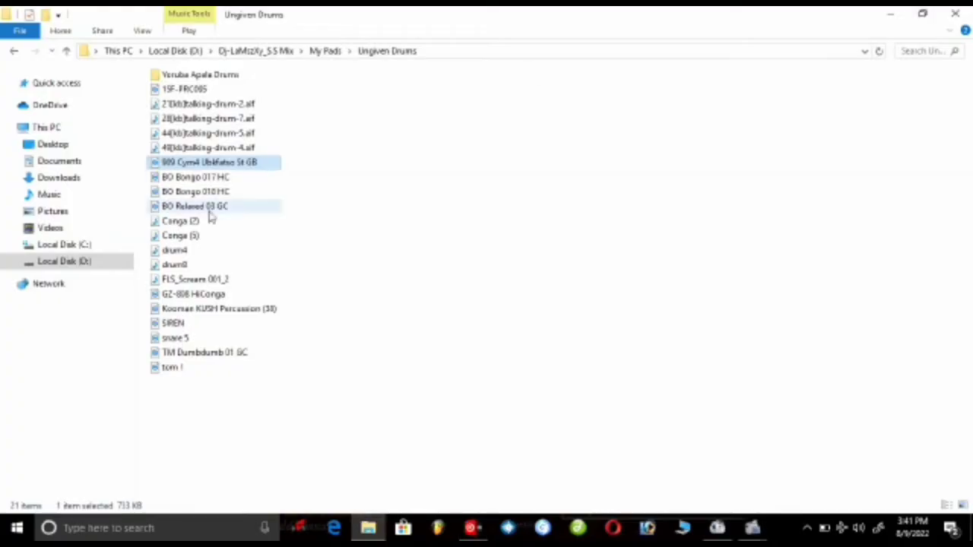
{"action": "left_click_drag", "start_coordinate": [216, 295], "coordinate": [926, 391]}
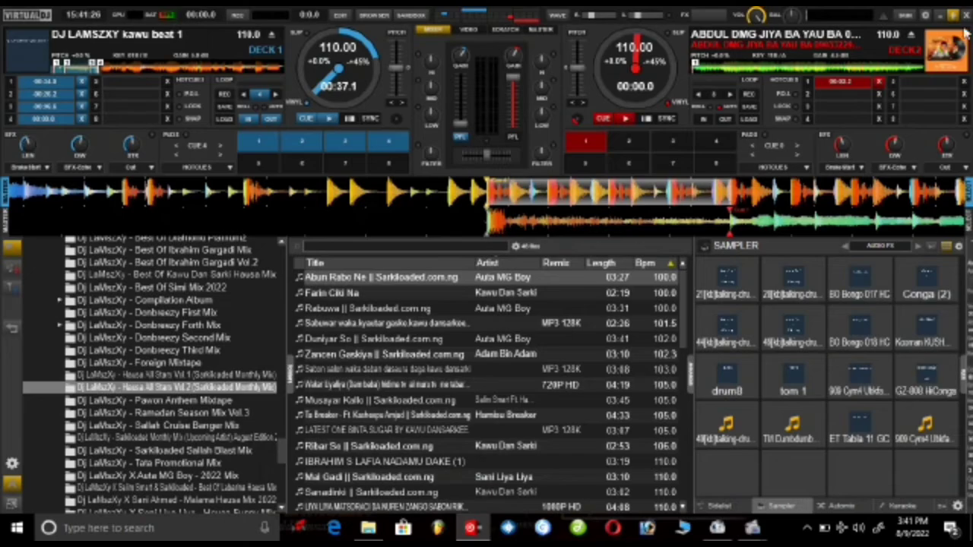
Load FLS_TomN 07_2 and d1k (11) from the Yoruba Apala Drums subfolder onto the first two pads of the sampler's fourth row
{"action": "left_click", "coordinate": [938, 14]}
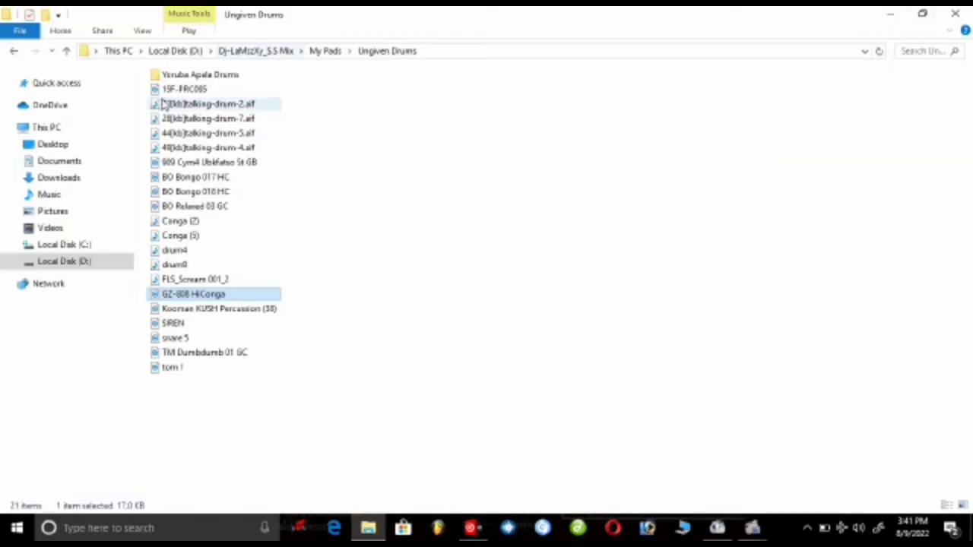
{"action": "double_click", "coordinate": [192, 76]}
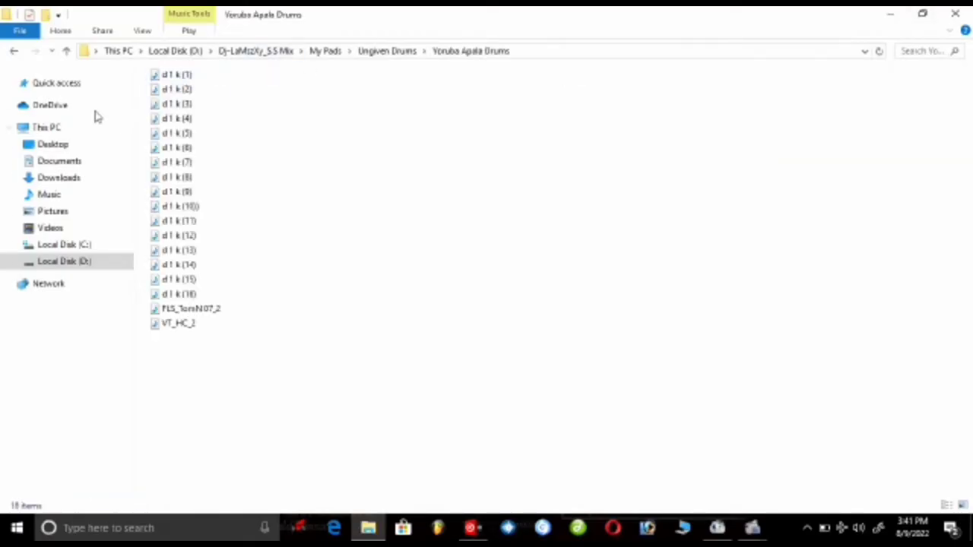
{"action": "left_click_drag", "start_coordinate": [190, 309], "coordinate": [568, 430]}
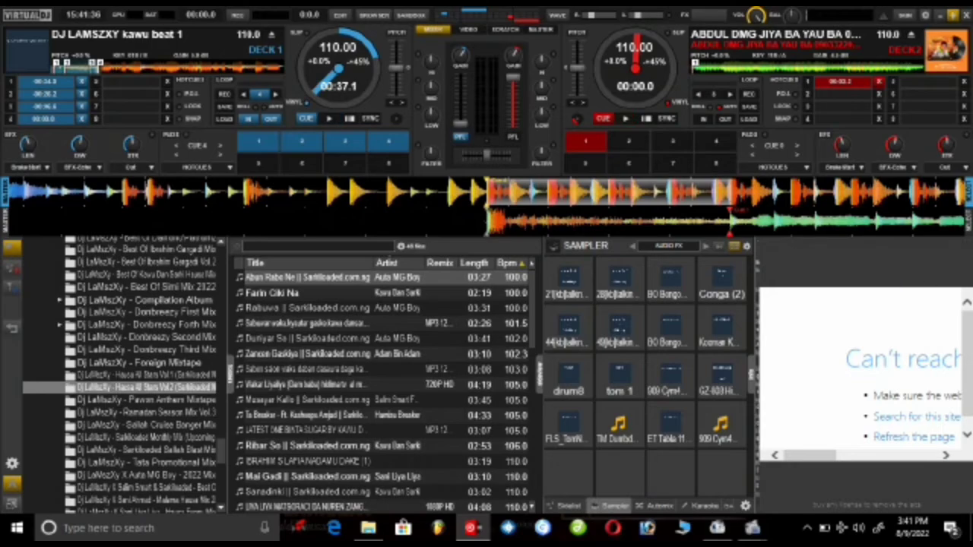
{"action": "key", "text": "alt+Tab"}
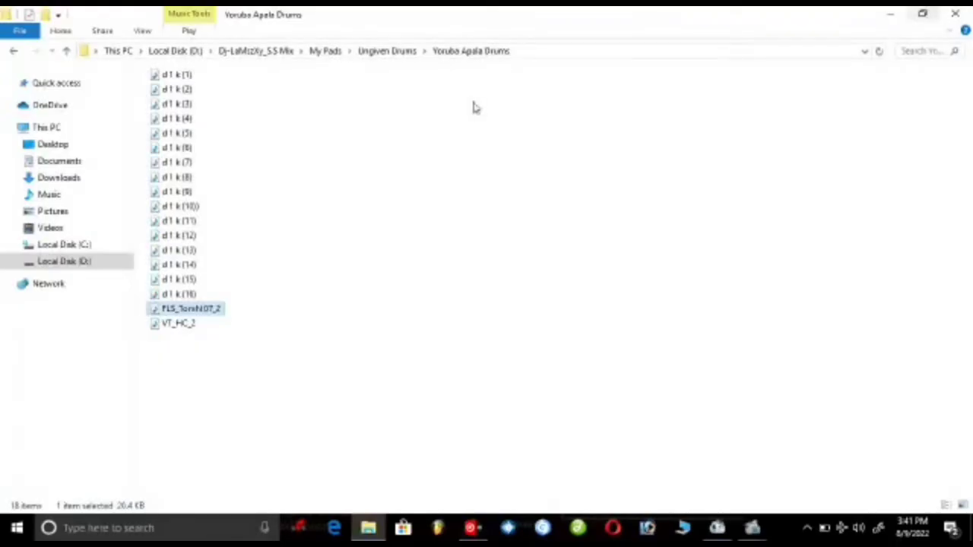
{"action": "left_click_drag", "start_coordinate": [180, 220], "coordinate": [783, 435]}
{"action": "key", "text": "alt+Tab"}
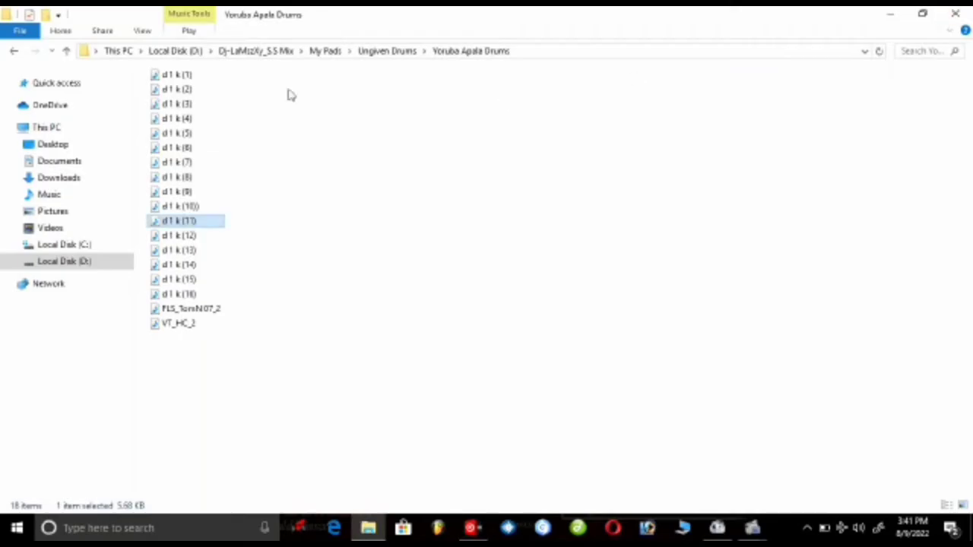
Load talking-drum-5 and SIREN from Ungiven Drums onto the last two pads of the sampler's fourth row, in that order
{"action": "left_click", "coordinate": [9, 52]}
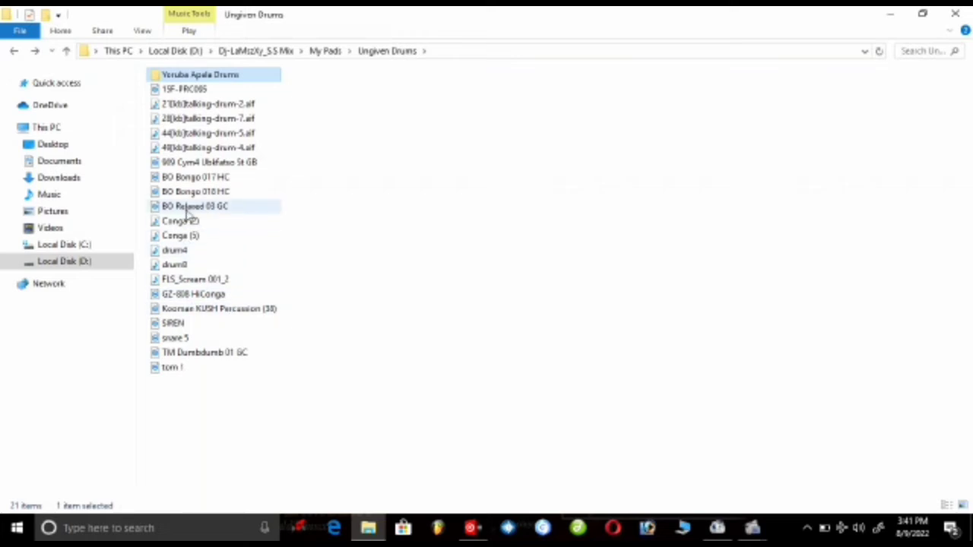
{"action": "left_click_drag", "start_coordinate": [228, 133], "coordinate": [924, 437]}
{"action": "left_click", "coordinate": [940, 16]}
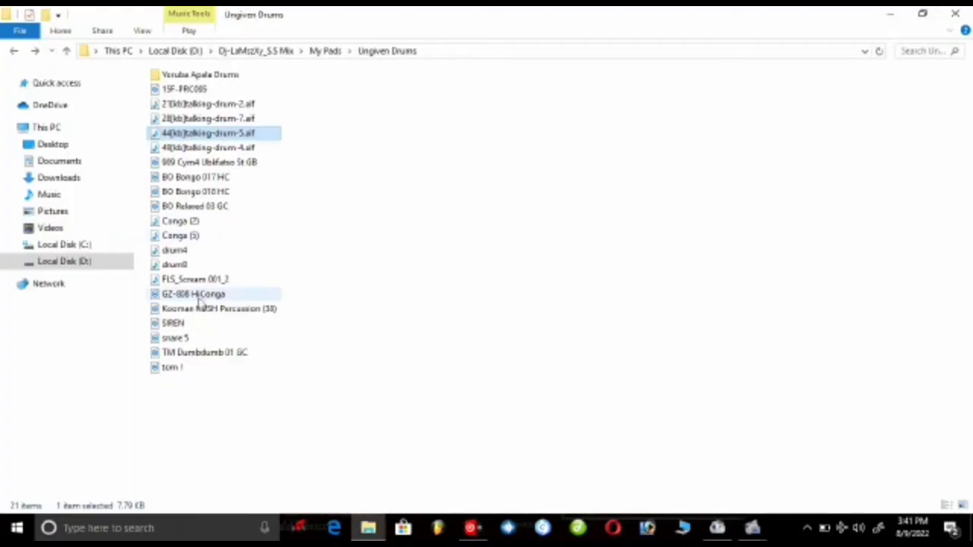
{"action": "left_click_drag", "start_coordinate": [178, 325], "coordinate": [925, 419]}
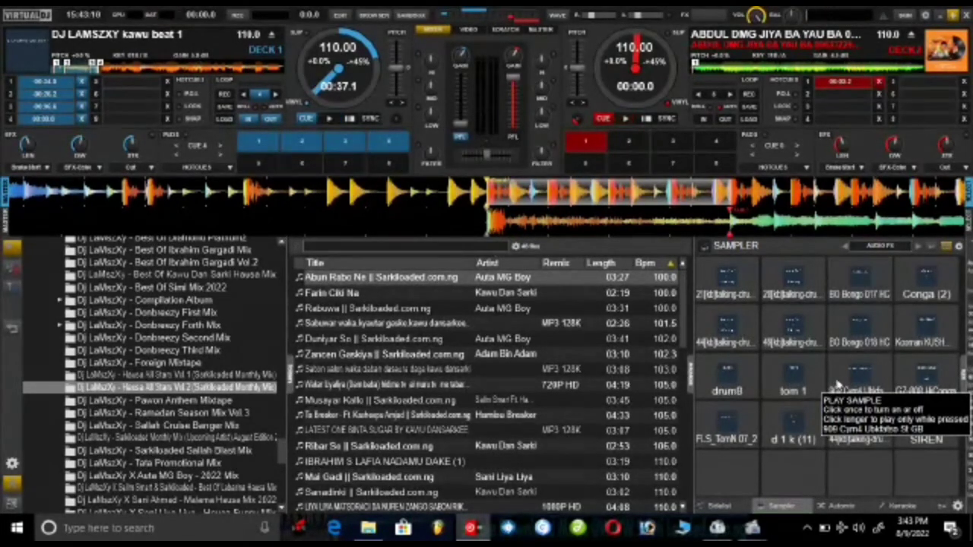
Set the sampler's trigger mode to stutter
{"action": "left_click", "coordinate": [958, 249]}
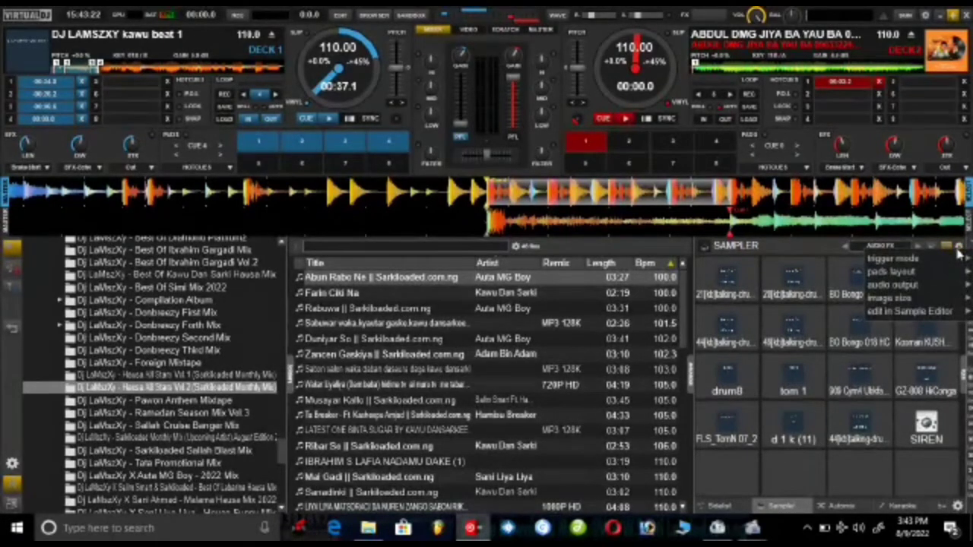
{"action": "mouse_move", "coordinate": [888, 277]}
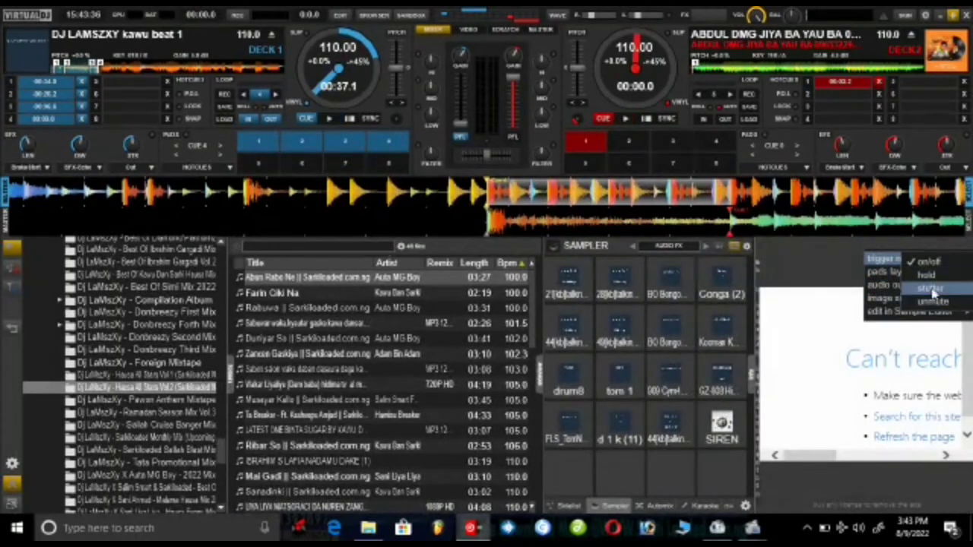
{"action": "left_click", "coordinate": [934, 292]}
{"action": "left_click", "coordinate": [968, 251]}
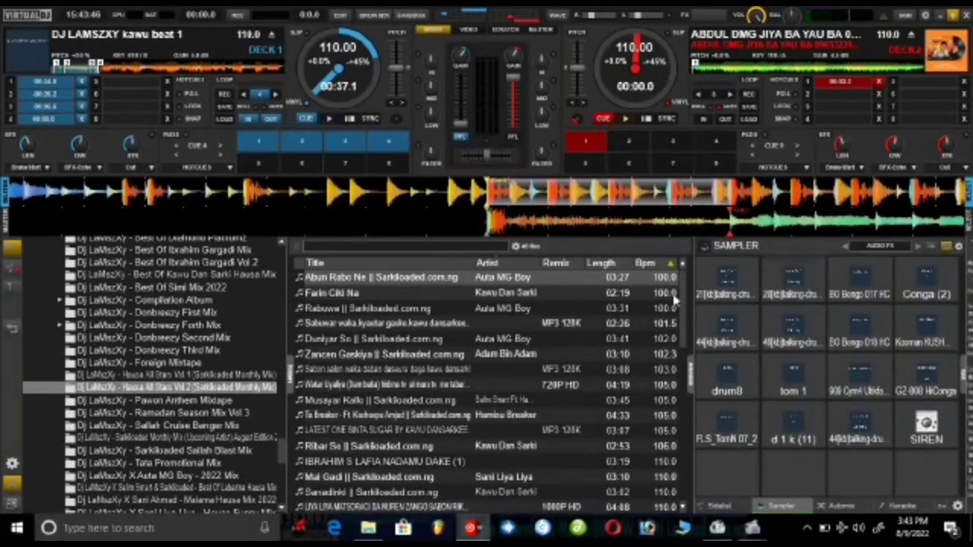
{"action": "left_click", "coordinate": [959, 247]}
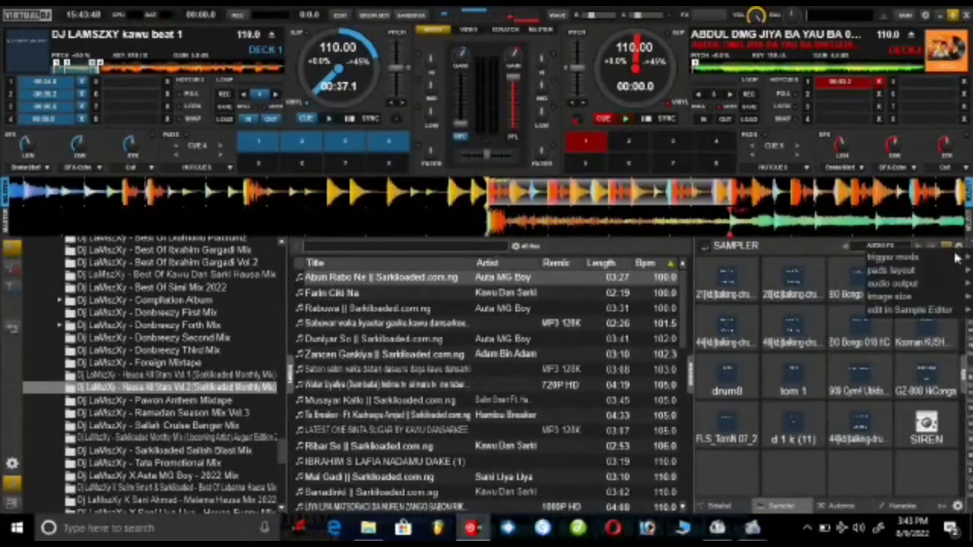
{"action": "left_click", "coordinate": [940, 263]}
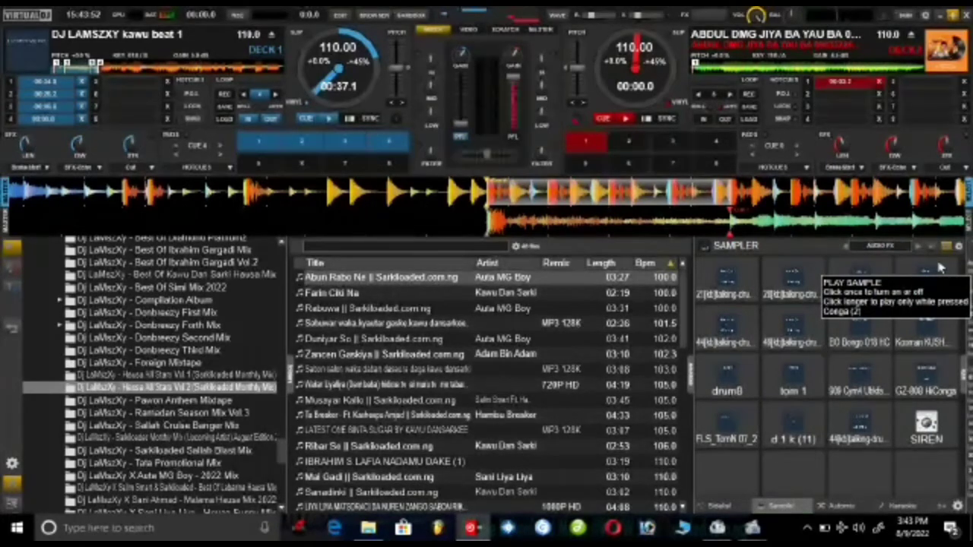
{"action": "left_click", "coordinate": [959, 247]}
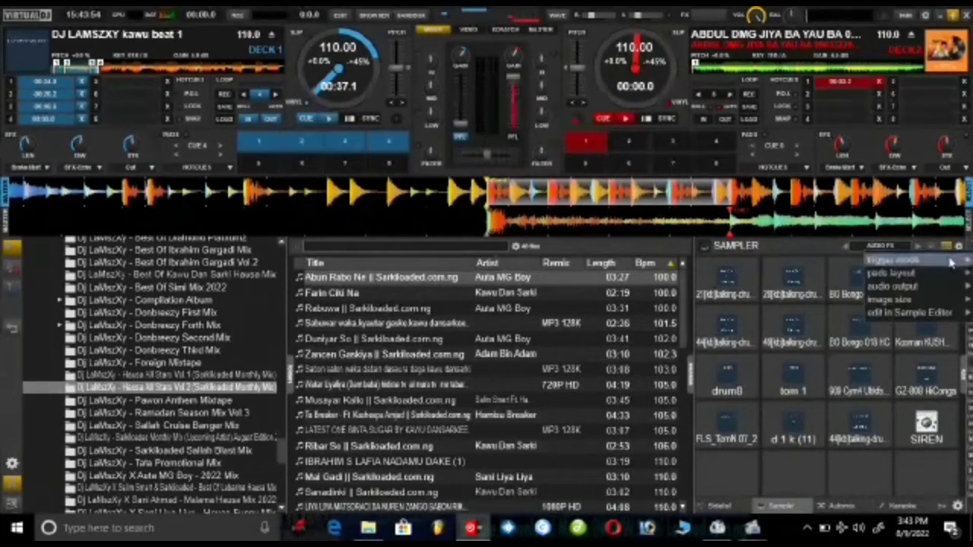
{"action": "left_click", "coordinate": [940, 289]}
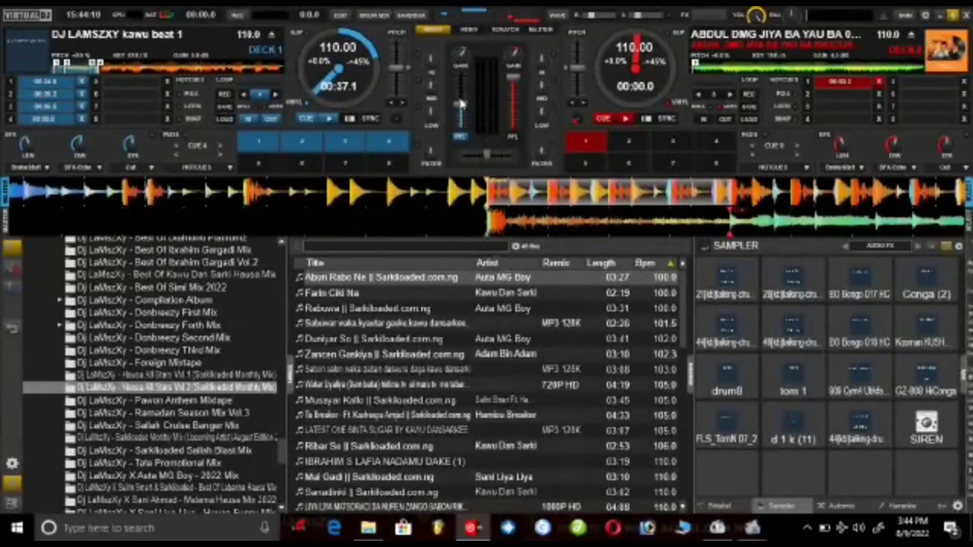
Raise deck 1's volume and play its track from hot cue 1
{"action": "mouse_move", "coordinate": [457, 78]}
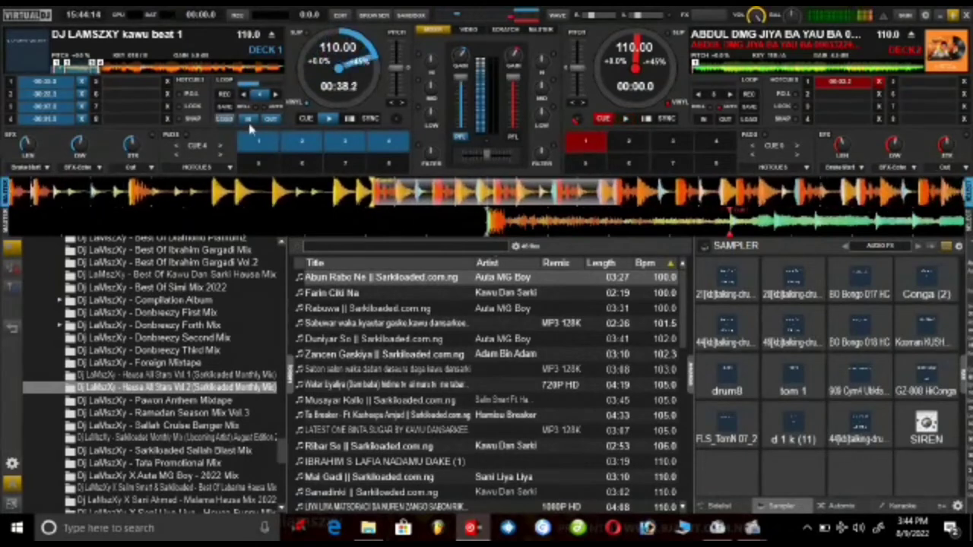
{"action": "left_click", "coordinate": [264, 143]}
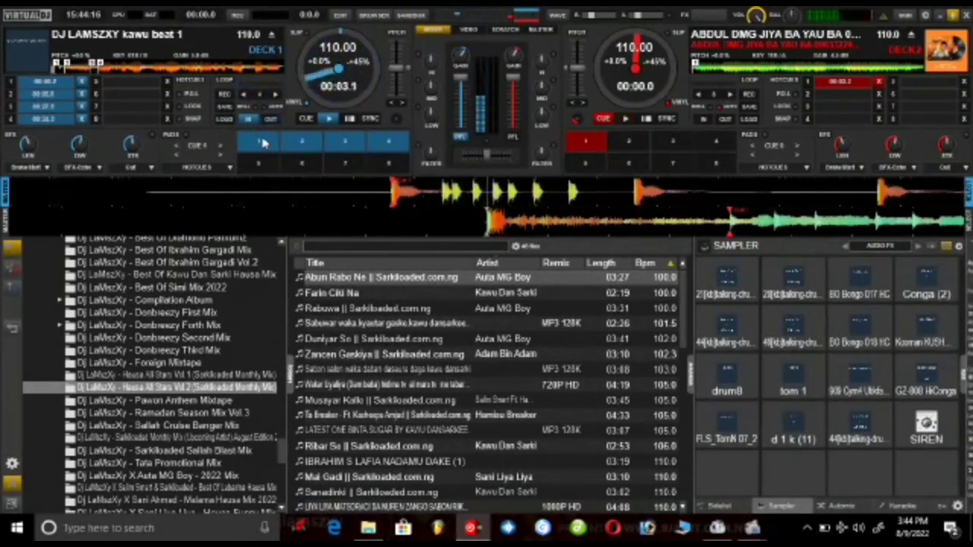